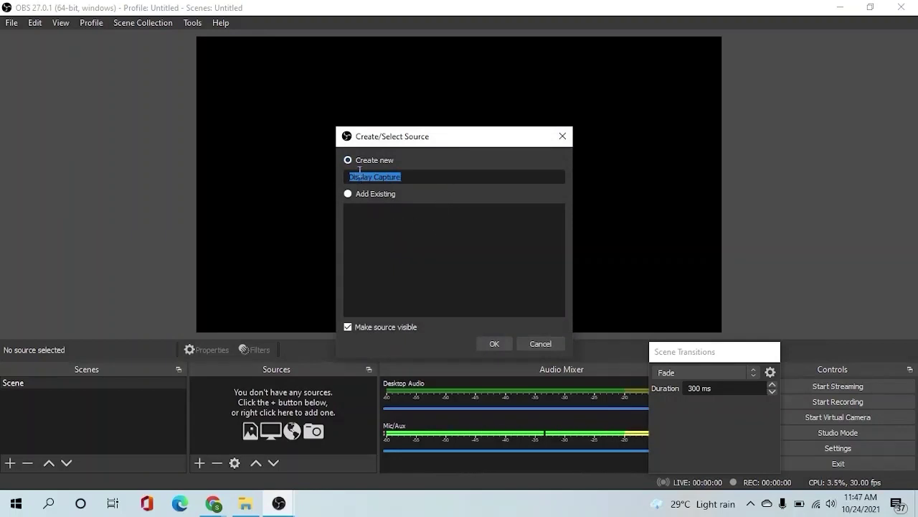
Step: Add a Display Capture source for Display 1 and an Audio Input Capture source that uses the default device
left_click(493, 343)
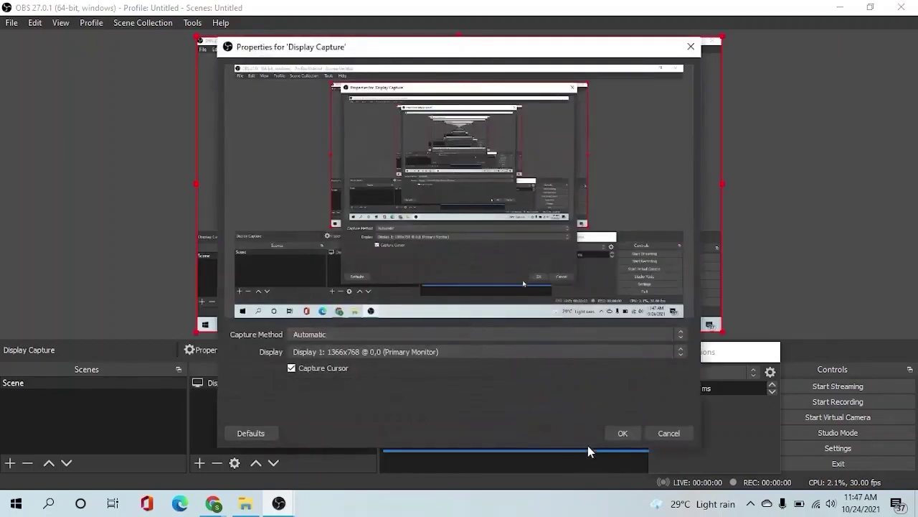
left_click(607, 431)
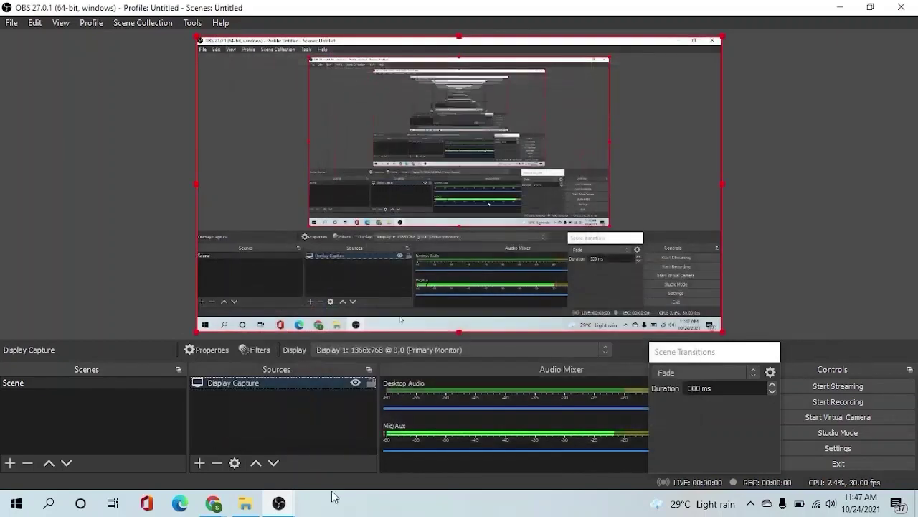
left_click(199, 463)
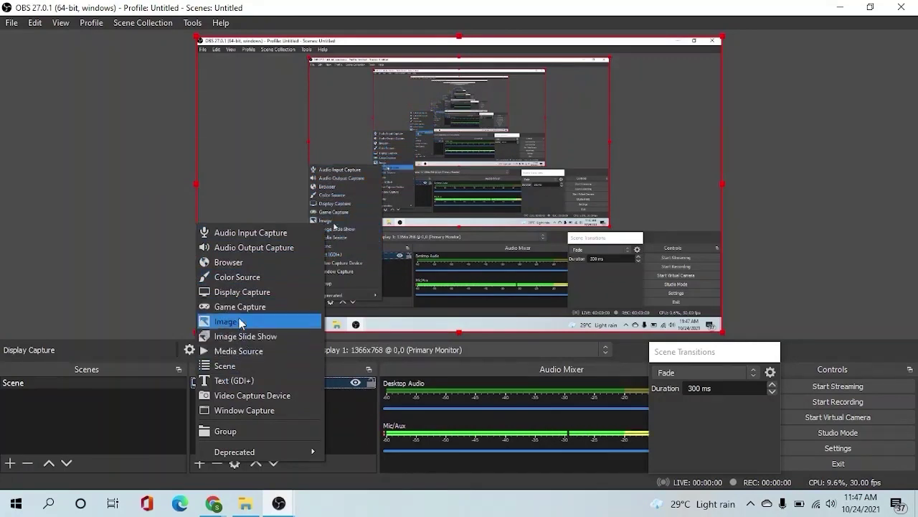
left_click(249, 238)
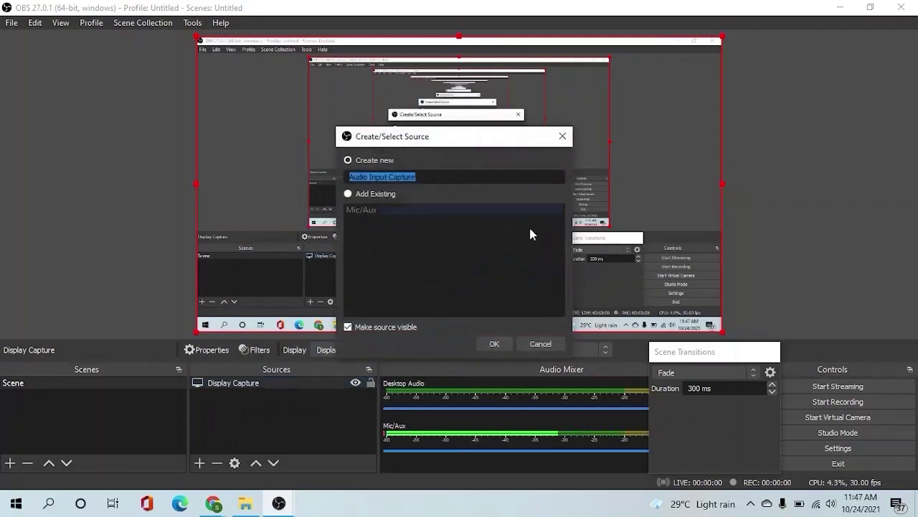
left_click(502, 343)
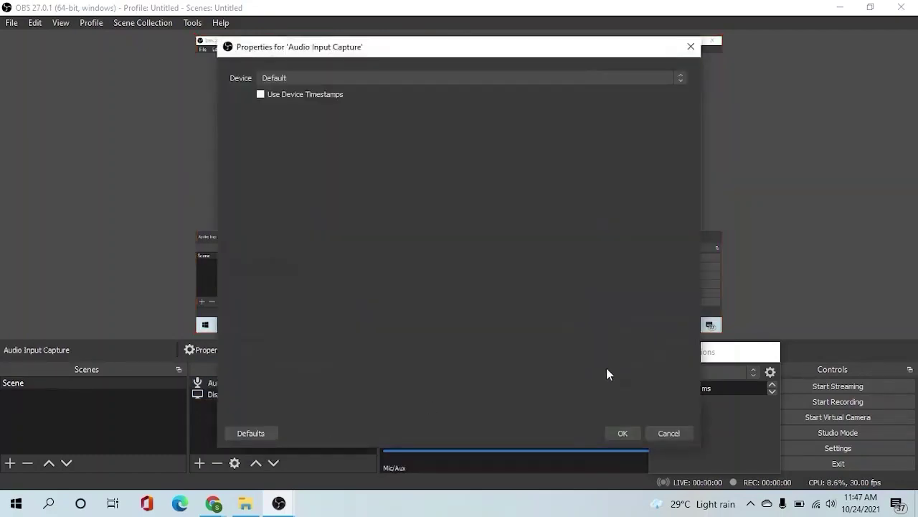
left_click(627, 435)
Step: Add a Video Capture Device source using the USB2.0 VGA UVC WebCam and hide it in the scene
left_click(201, 461)
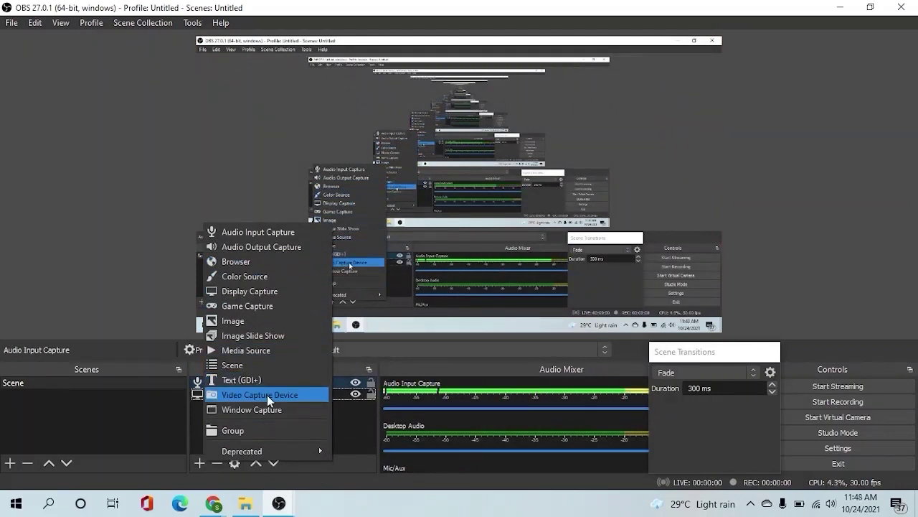
left_click(267, 395)
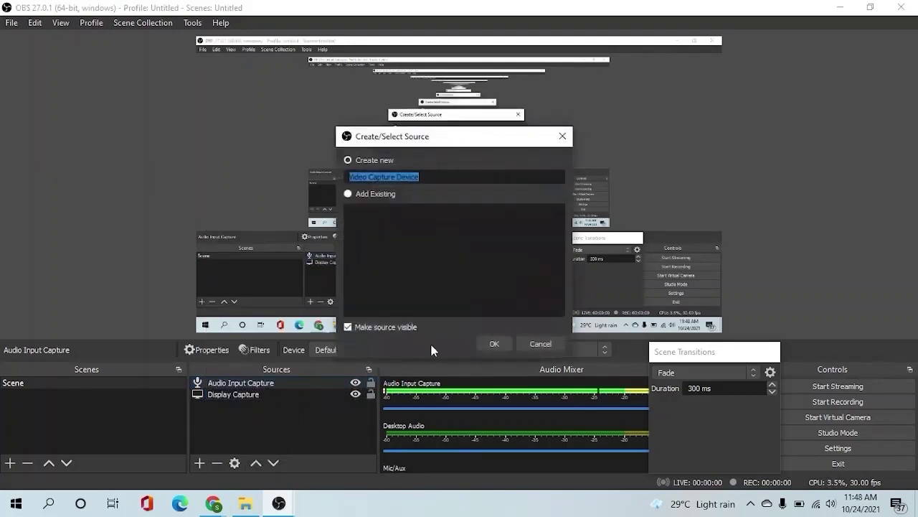
left_click(492, 344)
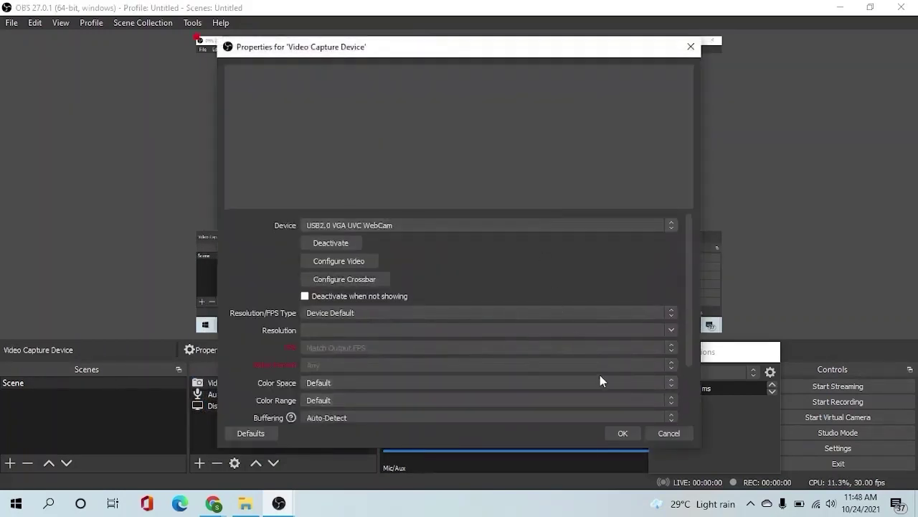
left_click(624, 432)
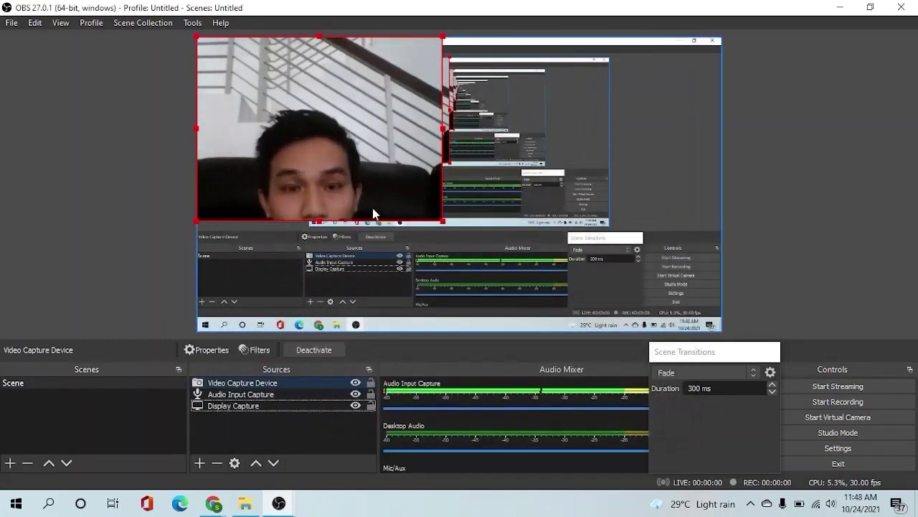
left_click(355, 383)
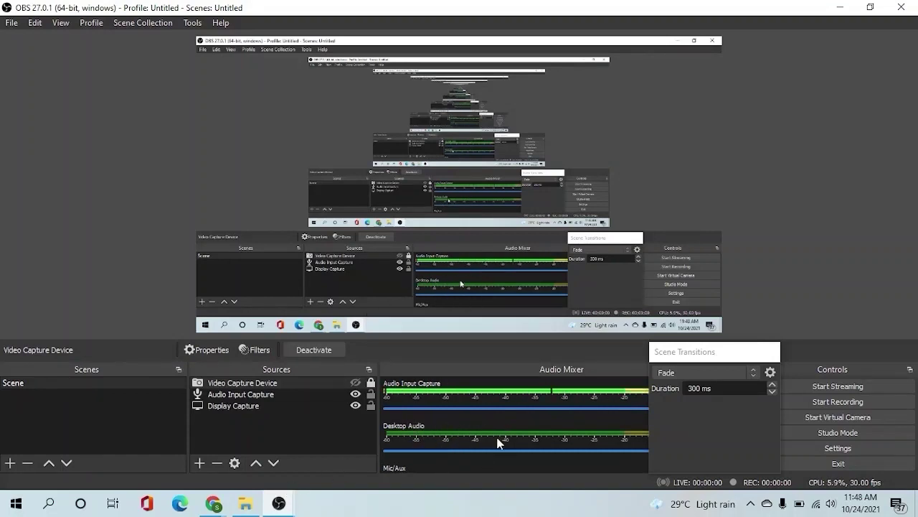
scroll(430, 441, "down", 1)
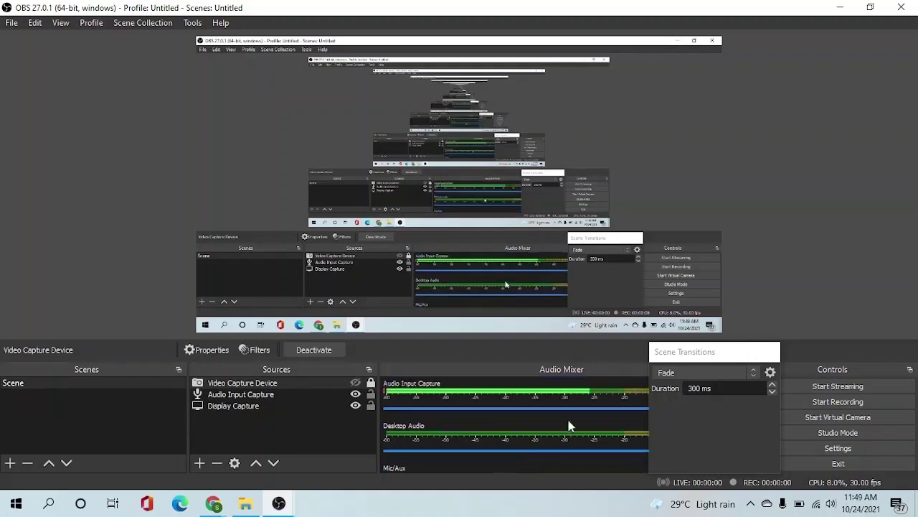
Step: Add a Swipe scene transition, keeping its suggested name
left_click(711, 378)
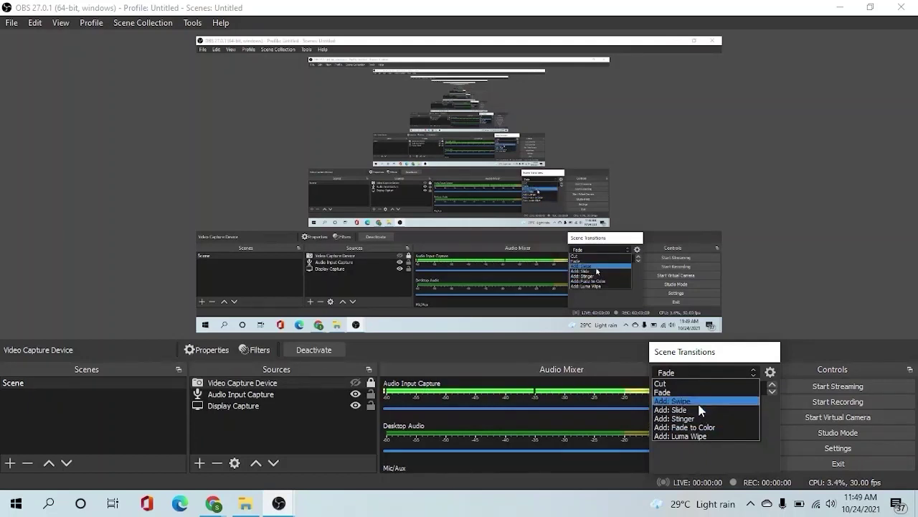
left_click(697, 401)
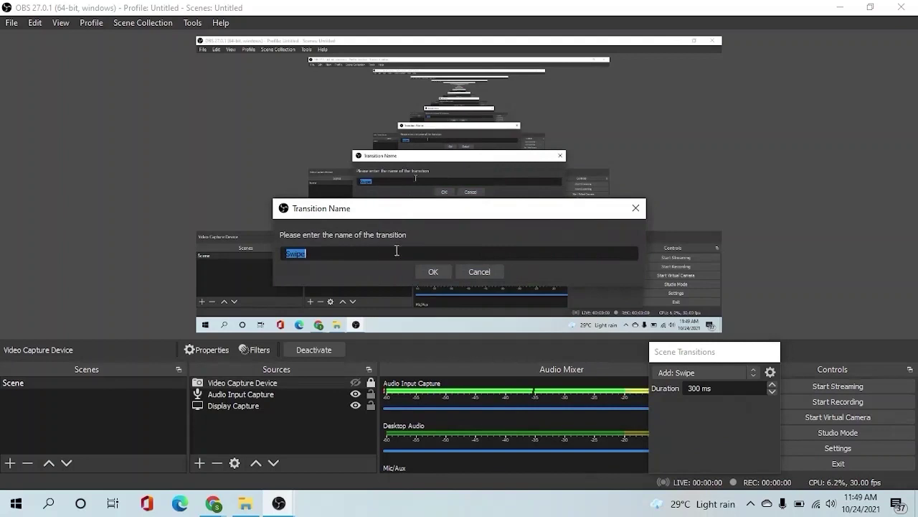
left_click(433, 272)
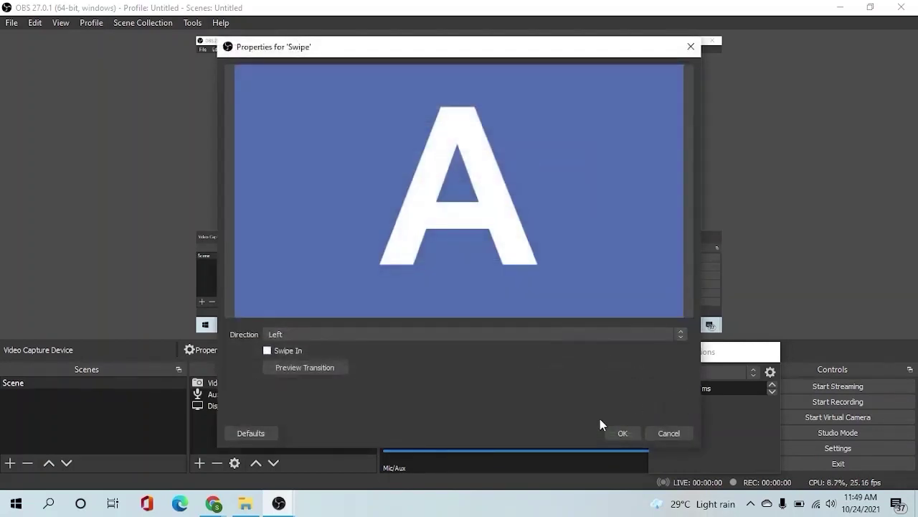
Step: Check the direction options of the Swipe transition, preview it and close its properties without changing them
left_click(342, 333)
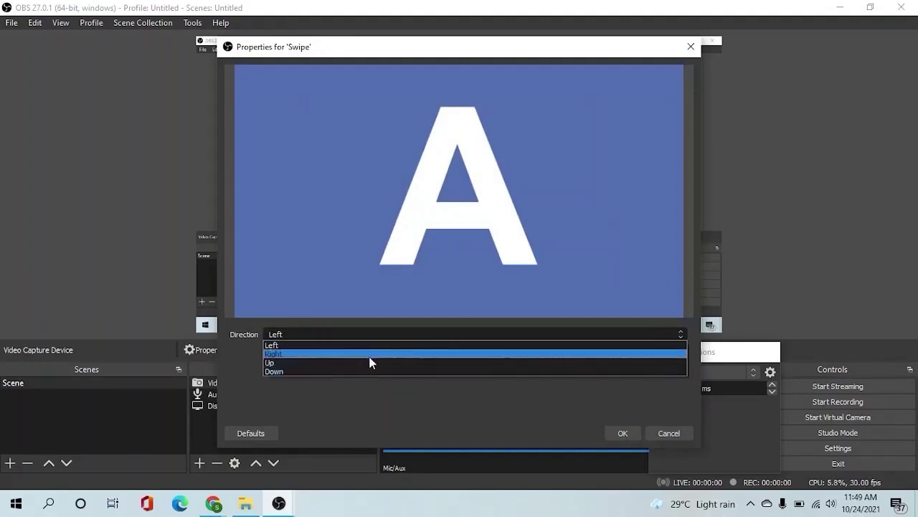
left_click(417, 399)
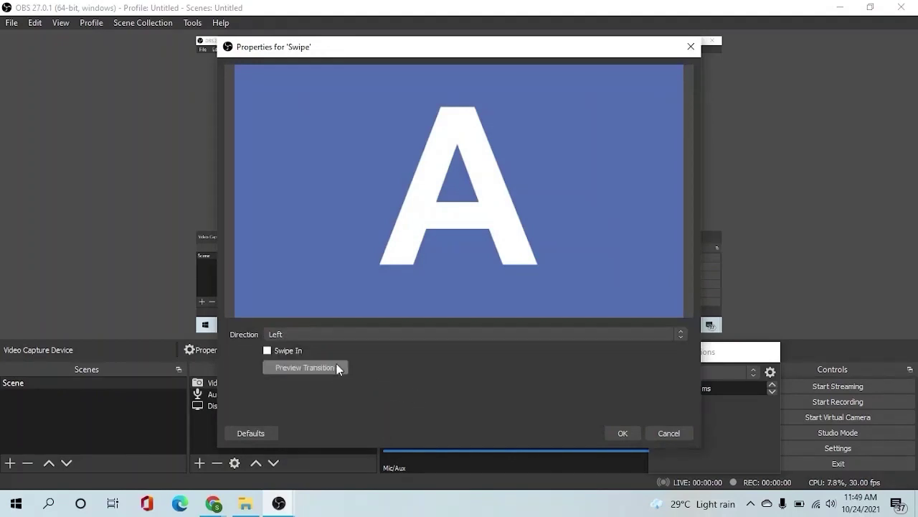
left_click(318, 372)
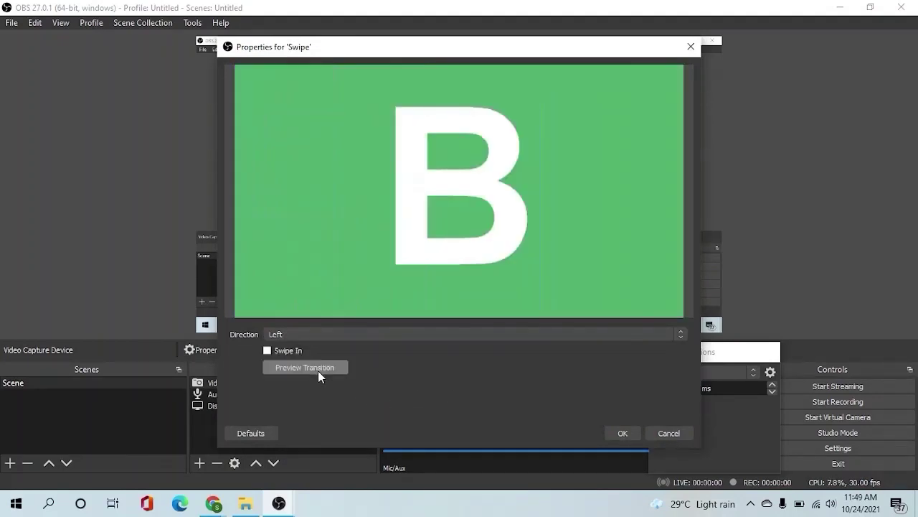
left_click(691, 46)
left_click(543, 269)
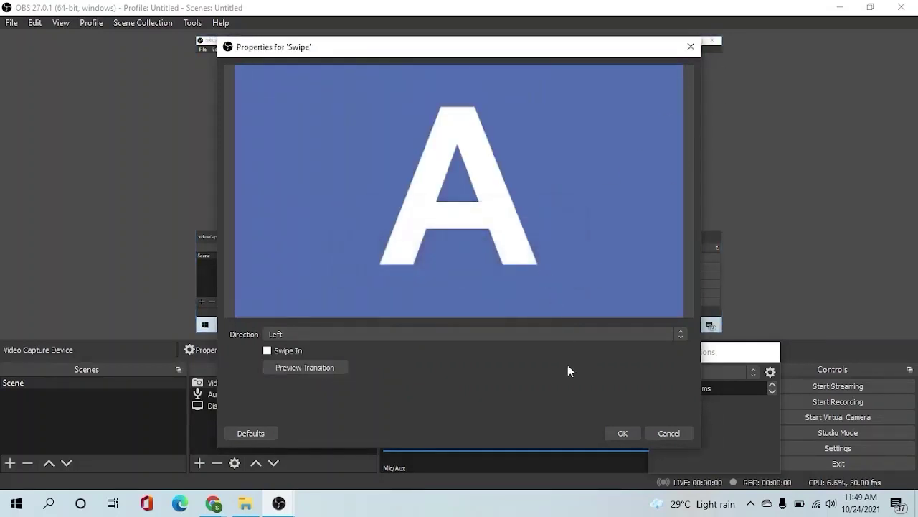
left_click(668, 433)
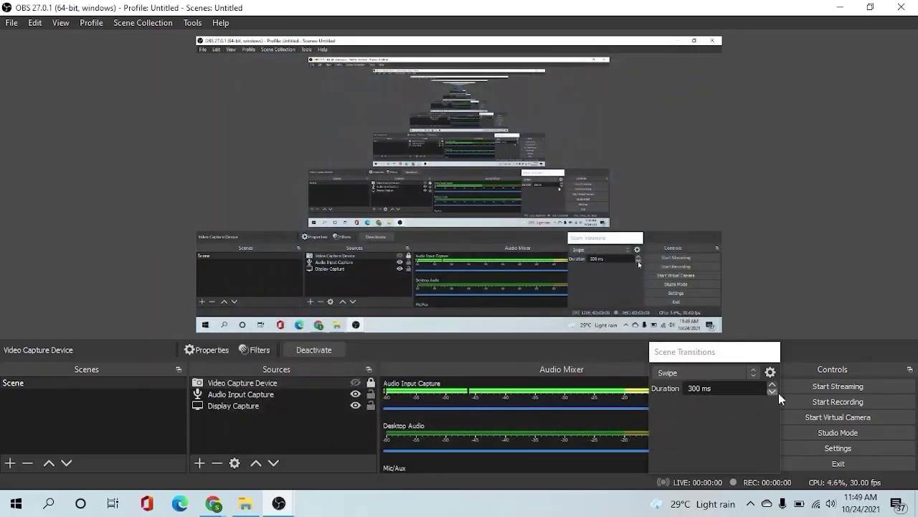
Step: Try to start streaming and examine the General settings and the streaming services offered in the Stream settings
left_click(821, 388)
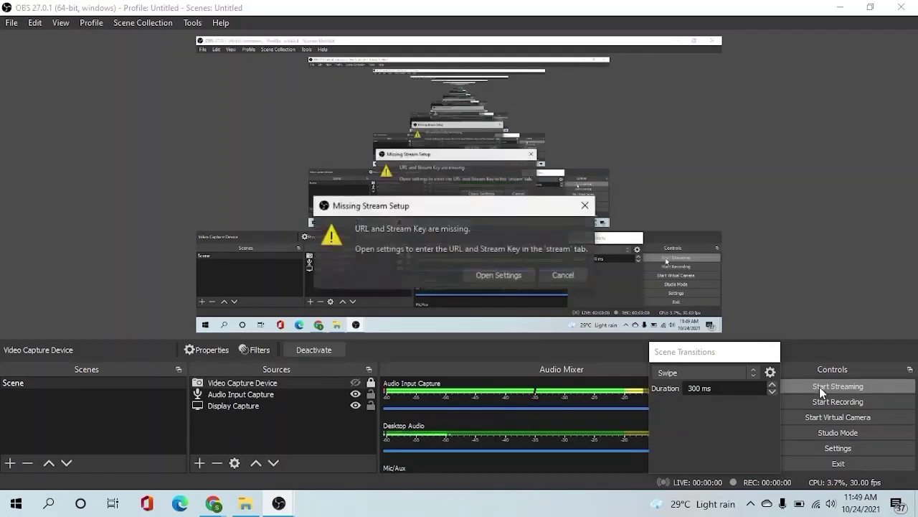
left_click(508, 275)
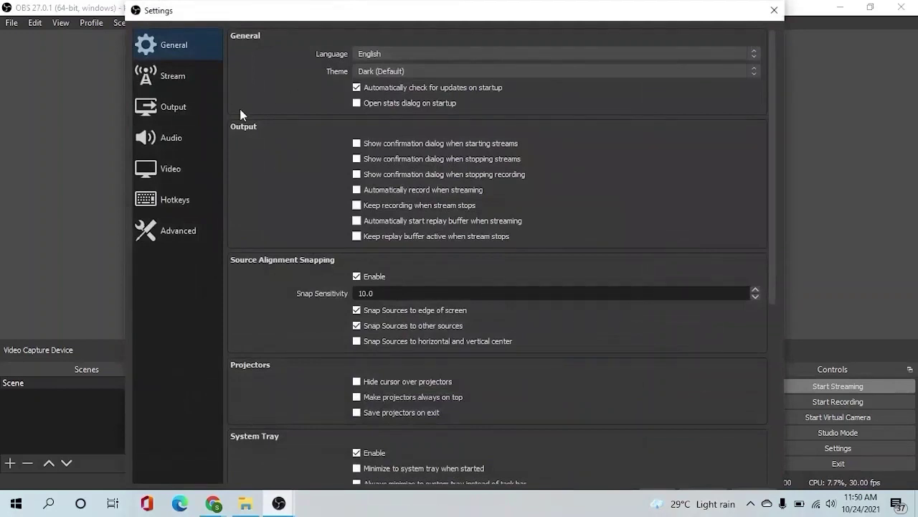
scroll(319, 171, "down", 3)
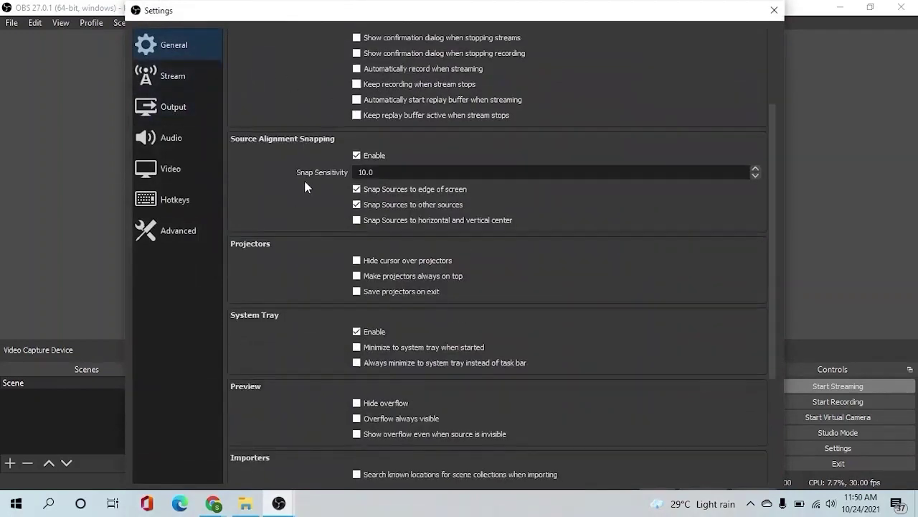
scroll(309, 173, "down", 2)
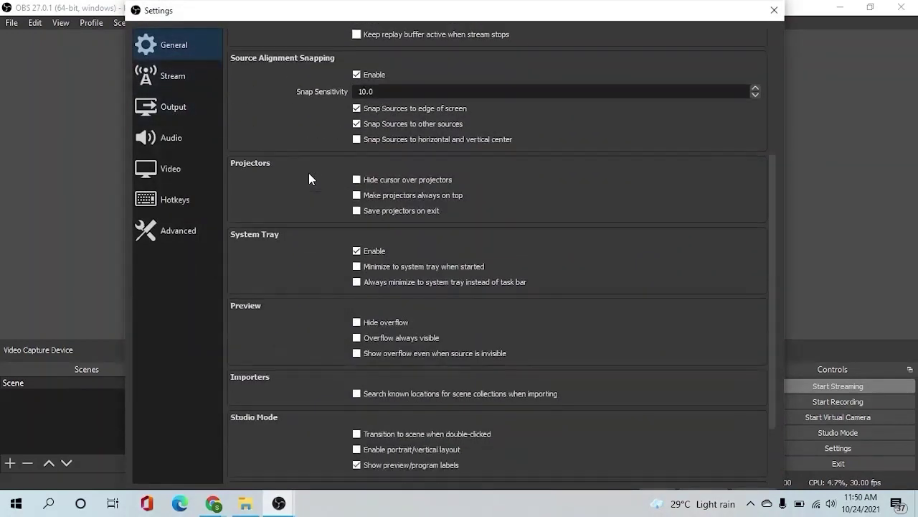
left_click(183, 80)
left_click(423, 41)
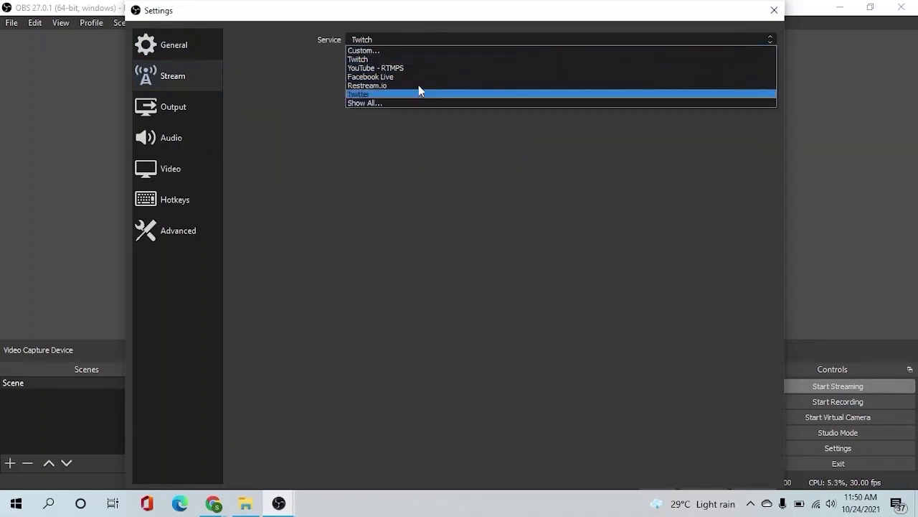
left_click(775, 11)
left_click(775, 12)
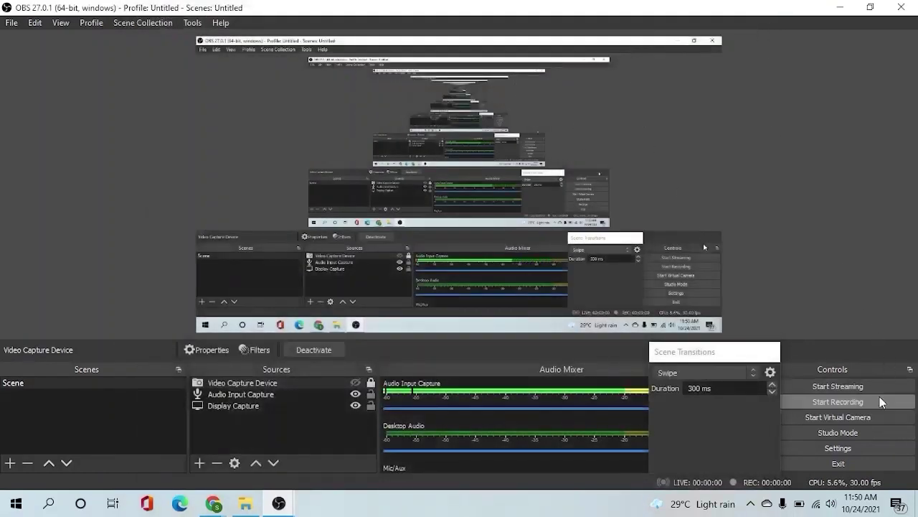
Step: Record a short clip of the scene and stop the recording
left_click(833, 402)
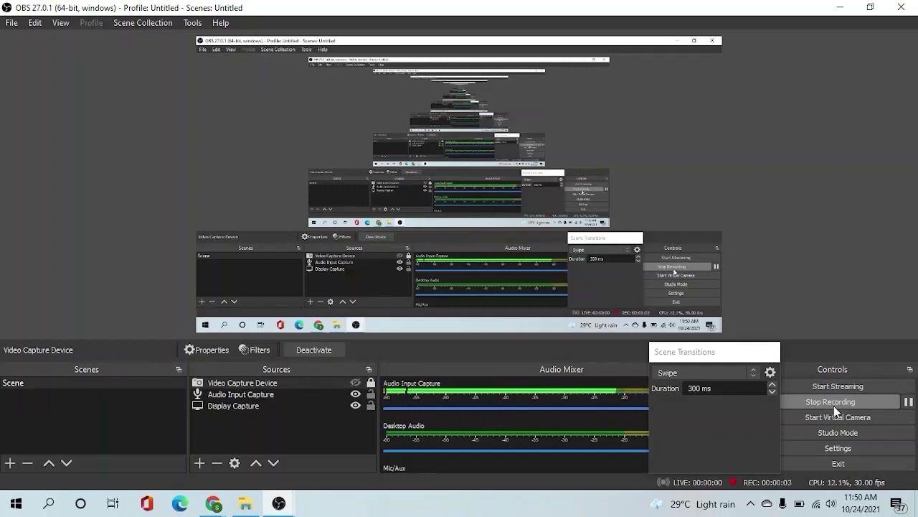
left_click(908, 404)
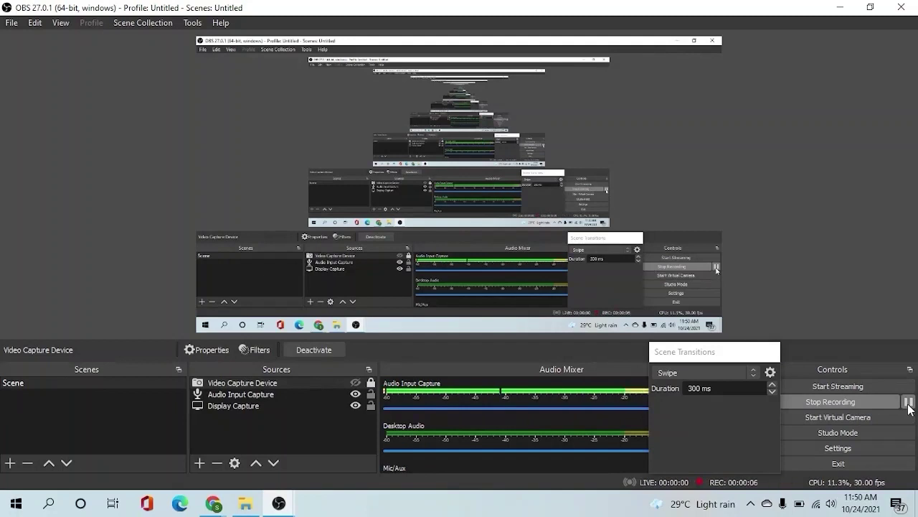
left_click(862, 403)
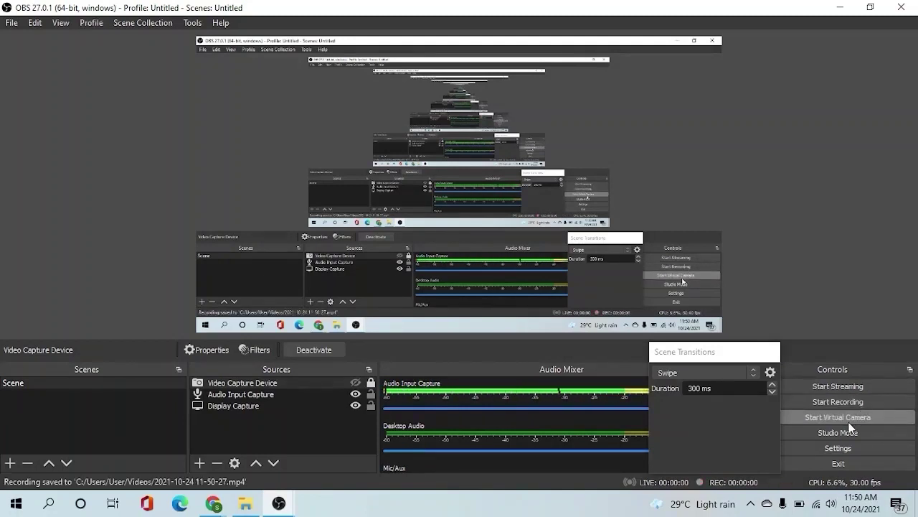
Step: Start the virtual camera and stop it again
left_click(850, 421)
left_click(844, 416)
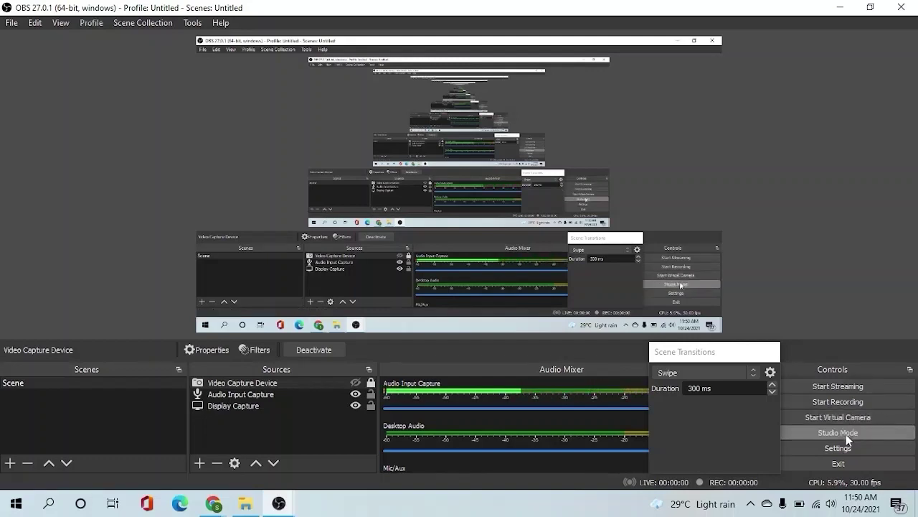
Step: Enable Studio Mode, try its Transition, Fade (300ms) and manual transition slider controls, and leave Studio Mode
left_click(844, 434)
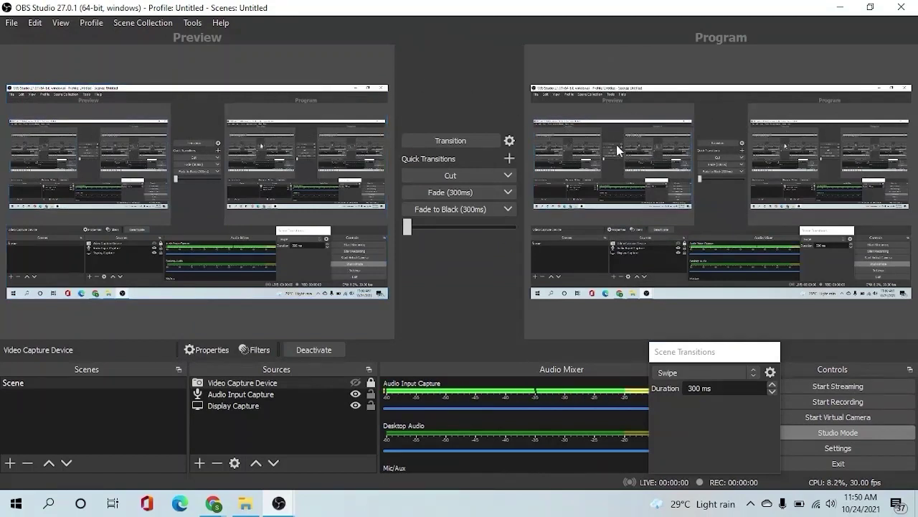
left_click(445, 142)
left_click(441, 197)
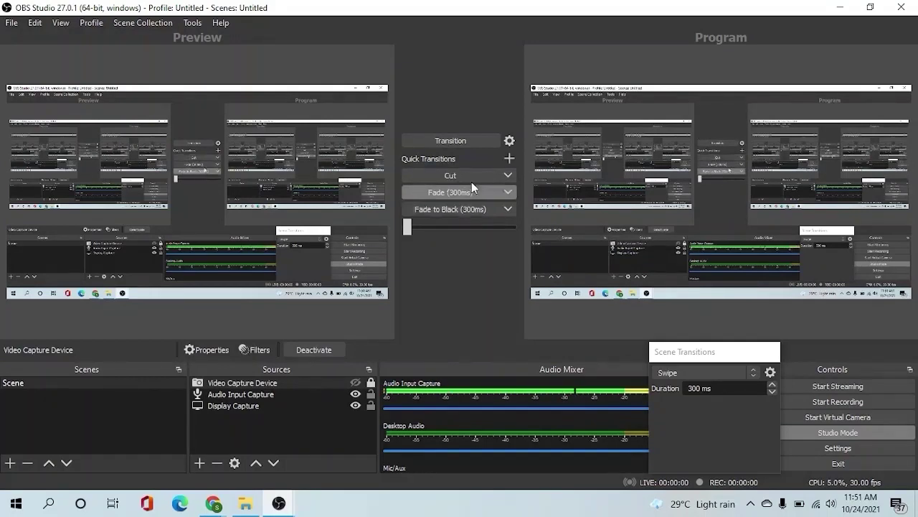
mouse_move(407, 227)
left_mouse_down()
mouse_move(474, 225)
mouse_move(403, 232)
left_mouse_up()
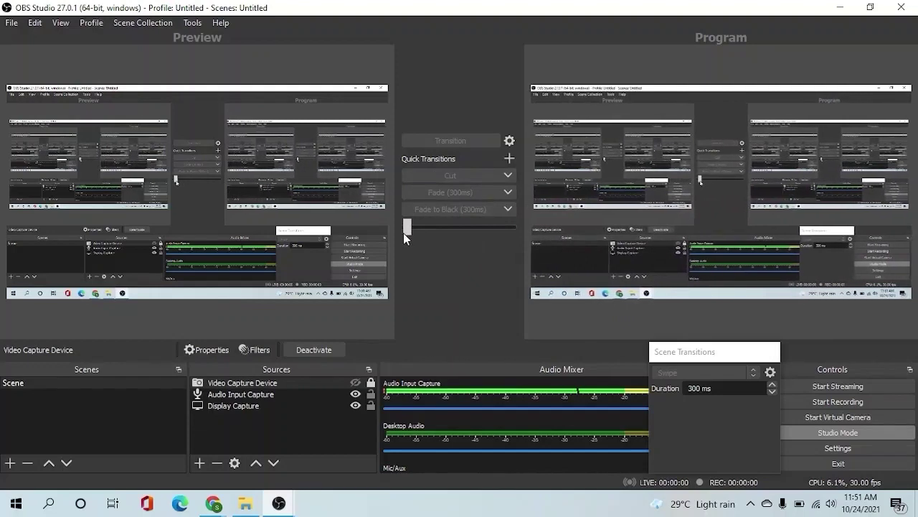
left_click(825, 433)
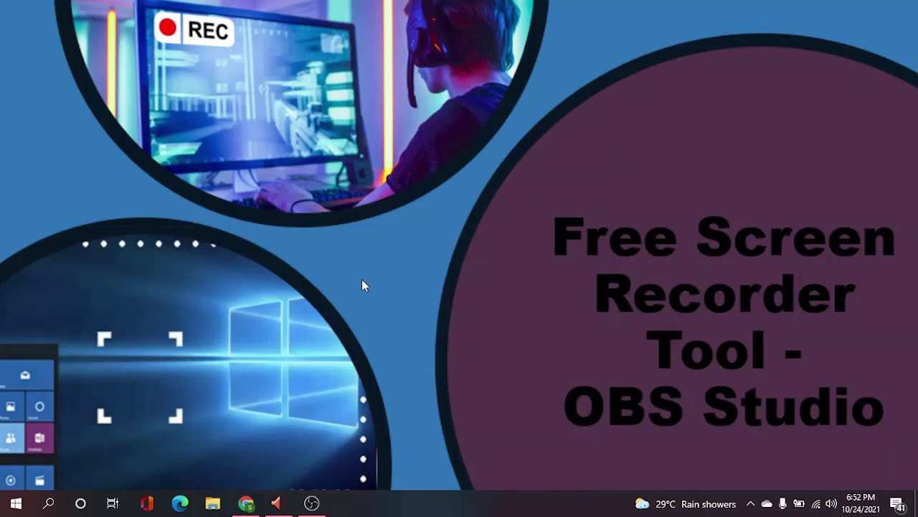
Step: Switch to File Explorer and open the OBS Studio folder on the Desktop
left_click(208, 508)
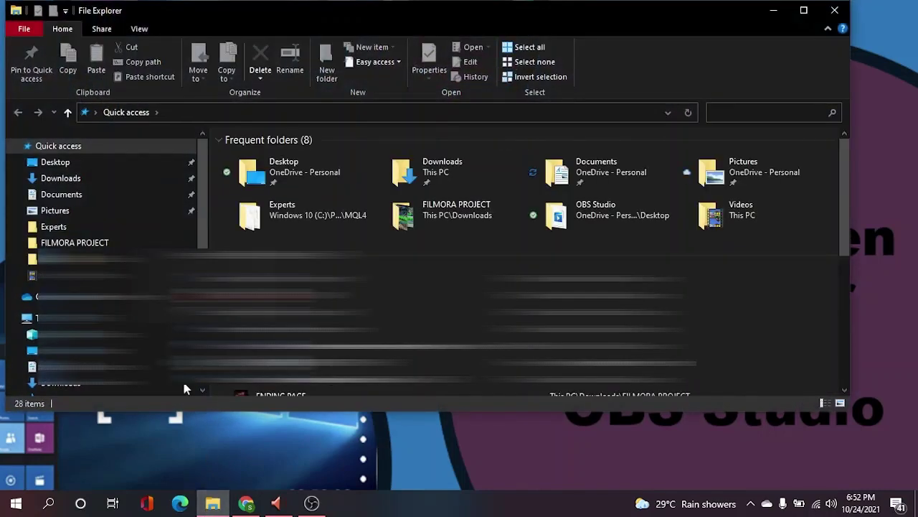
left_click(72, 258)
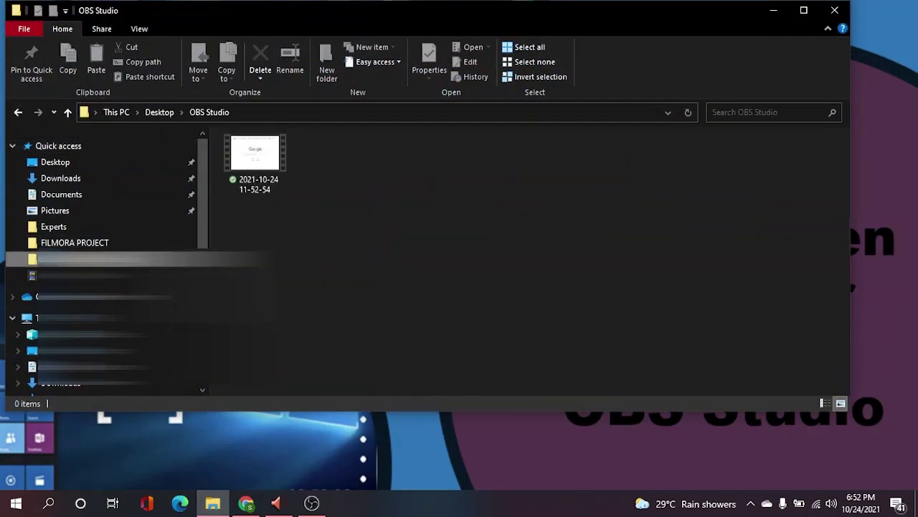
left_click(253, 179)
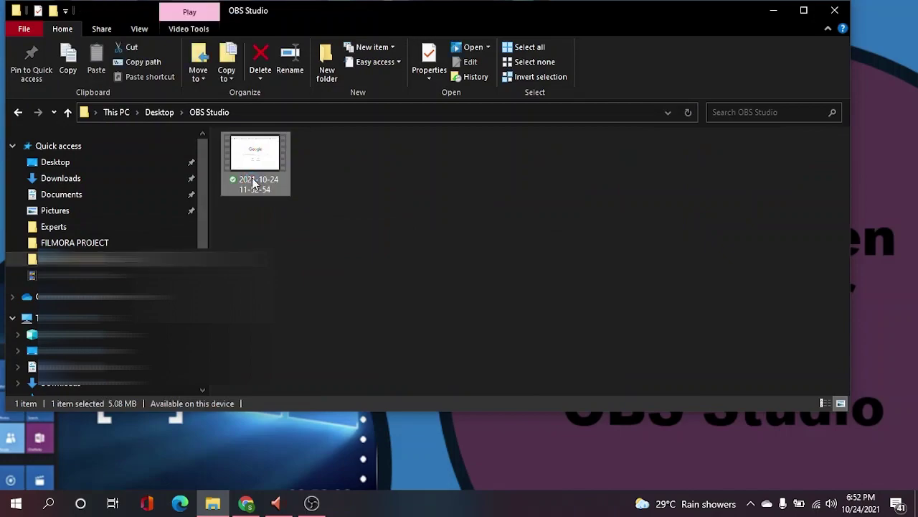
double_click(253, 180)
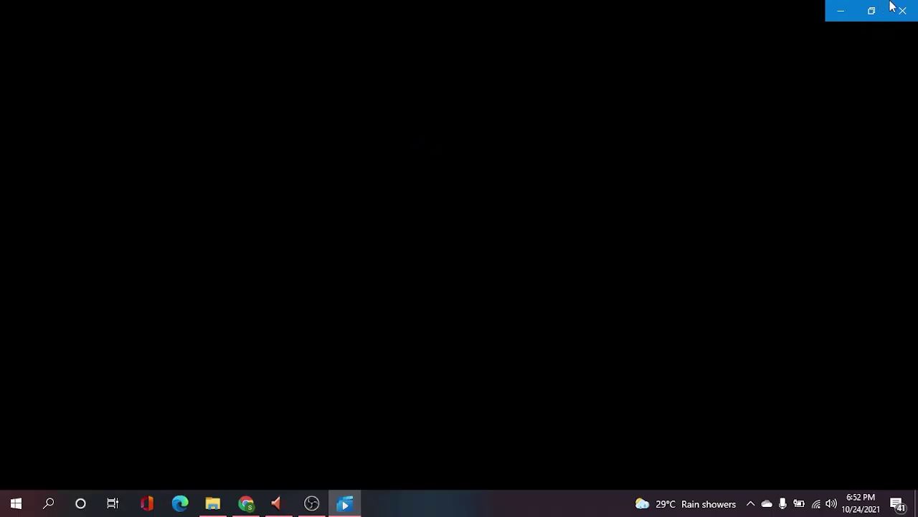
left_click(870, 11)
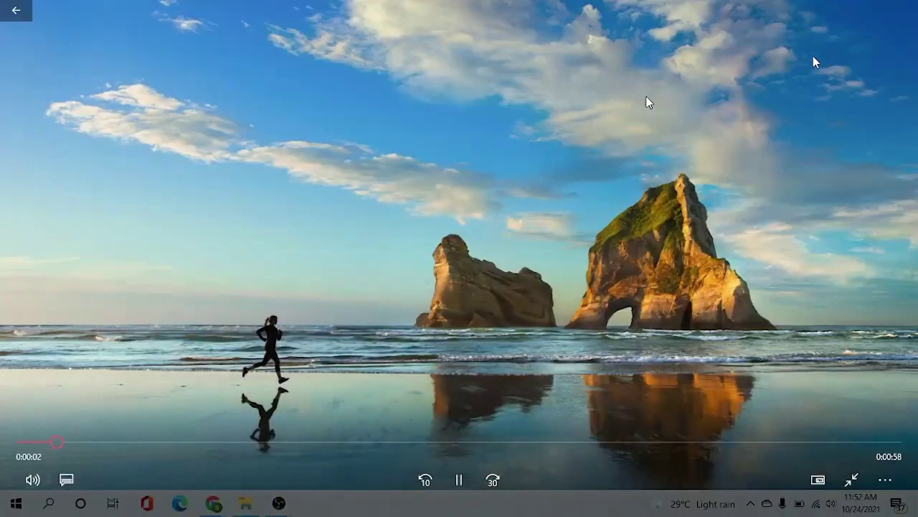
left_click(852, 479)
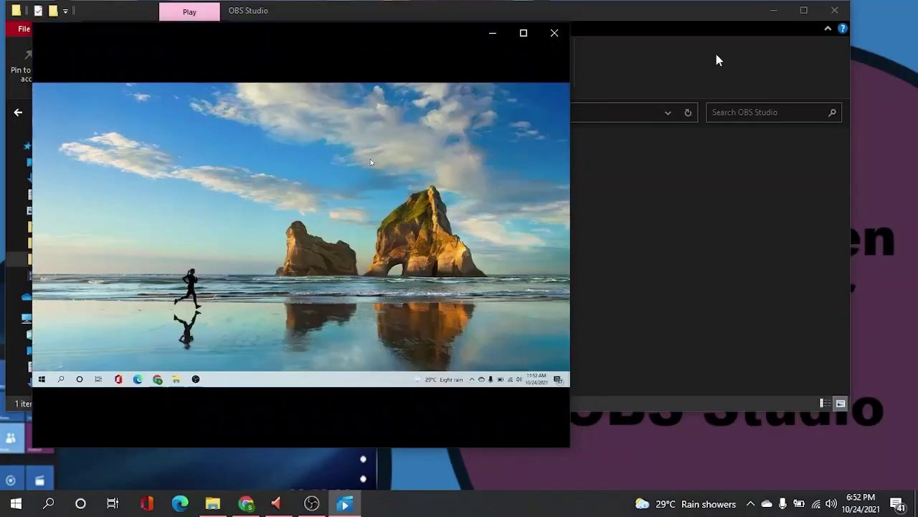
Step: Close the OBS Studio folder window, watch the recording, and pause playback near its end
left_click(834, 10)
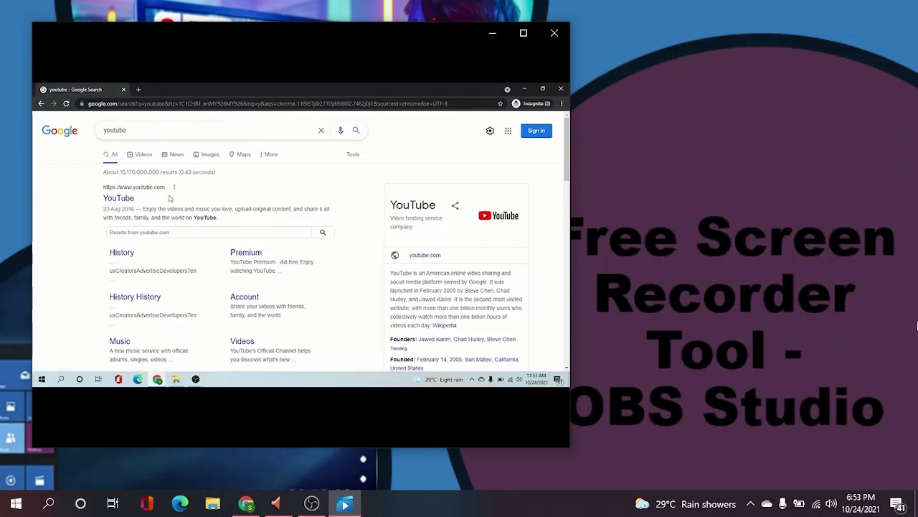
mouse_move(345, 275)
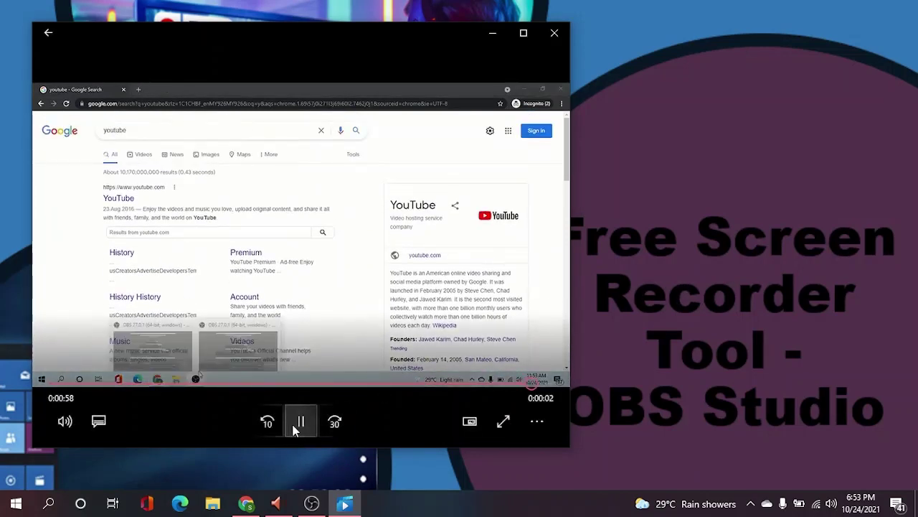
left_click(297, 424)
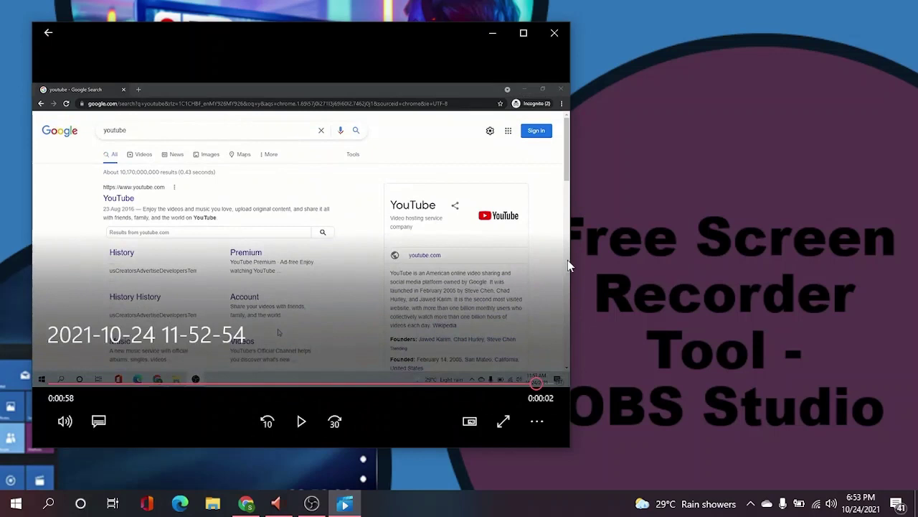